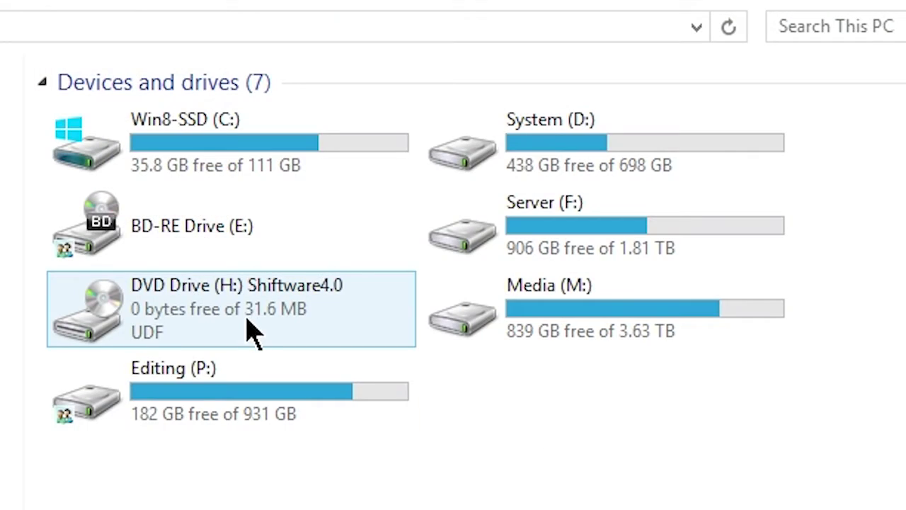
Step: Install Shiftware from the Shiftware4.0 disc into a new C:\Shiftware folder, and run Shiftware.exe once extraction finishes
double_click(243, 324)
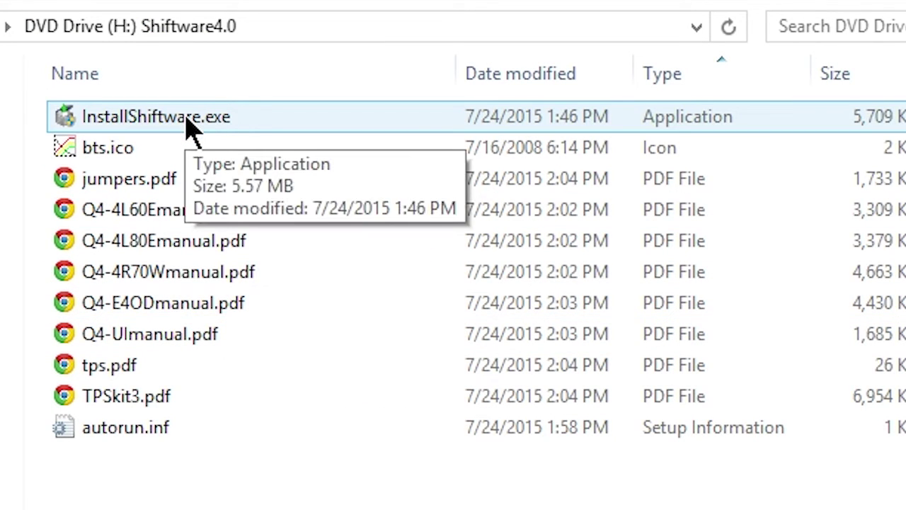
double_click(188, 123)
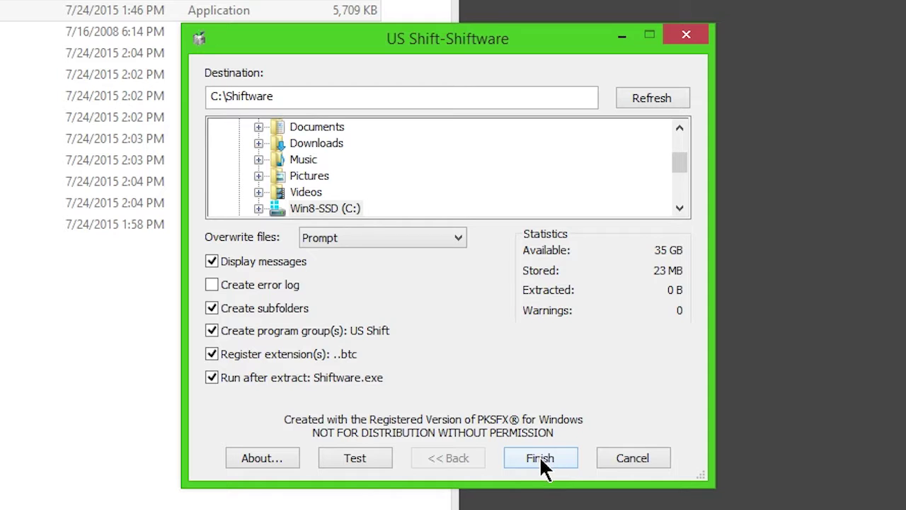
click(541, 458)
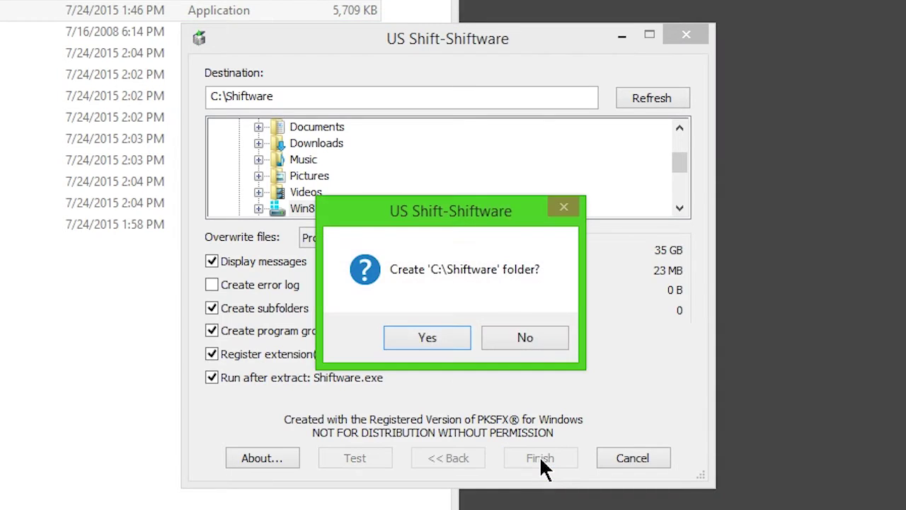
click(429, 338)
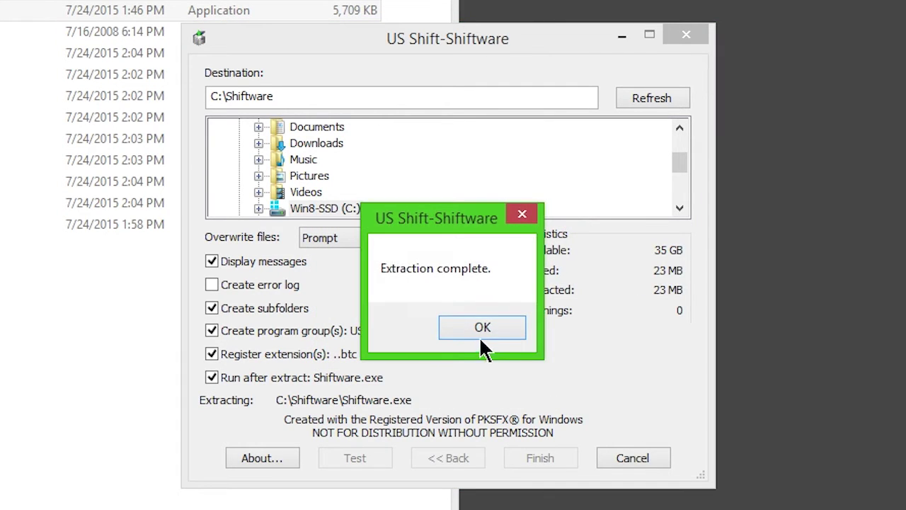
click(471, 330)
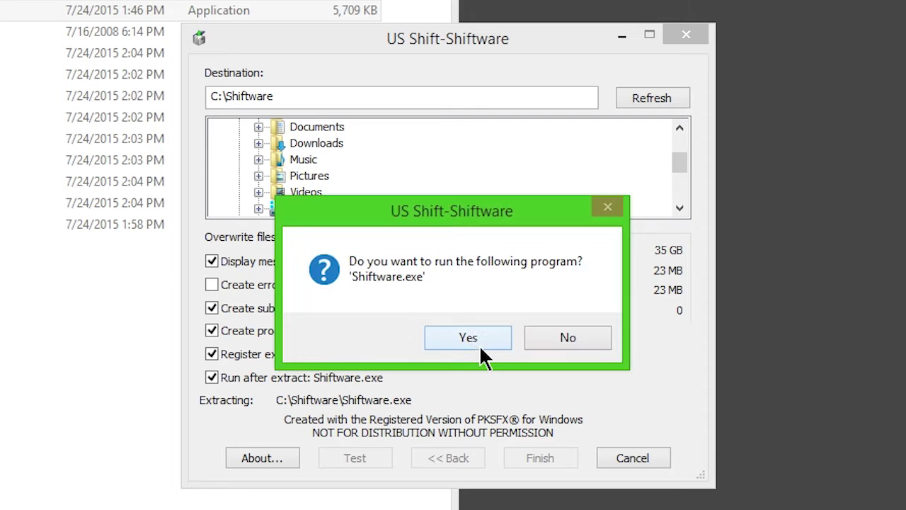
click(499, 338)
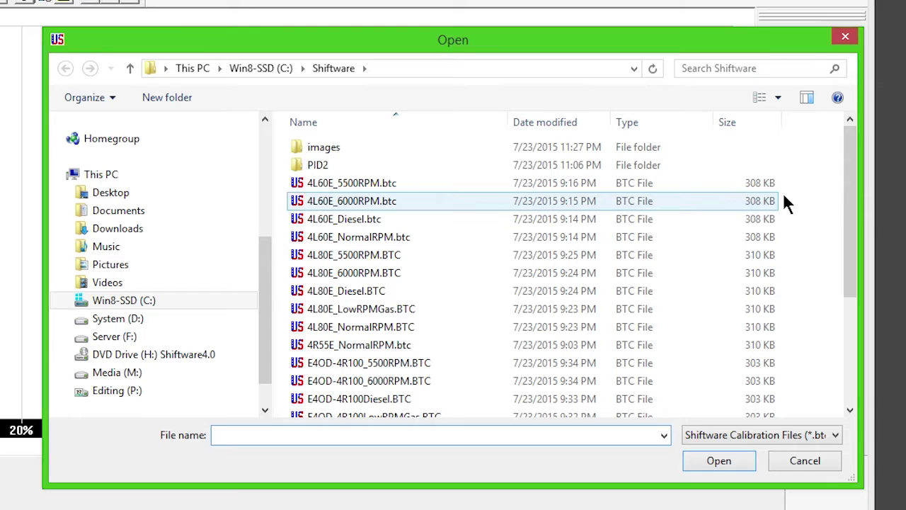
Step: Open the Late4R70W_5500RPM.BTC calibration file from the Shiftware folder
drag(852, 170, 853, 269)
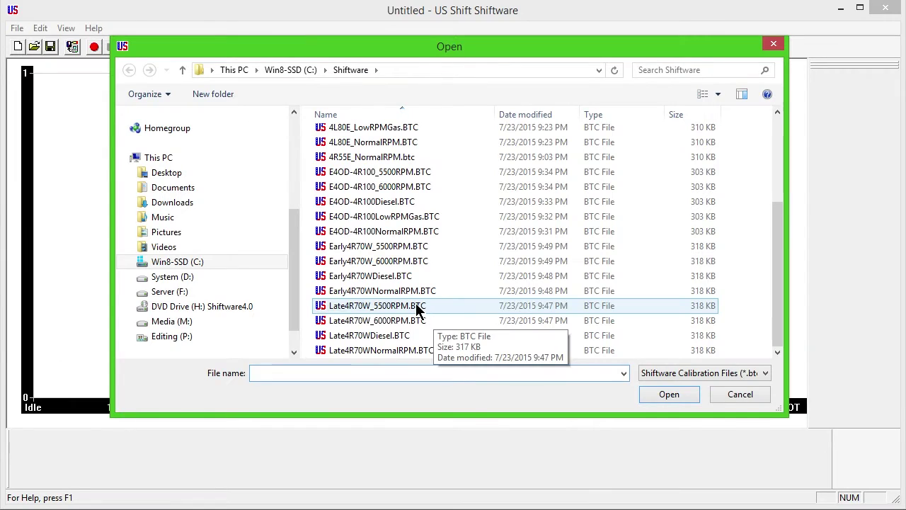
double_click(418, 310)
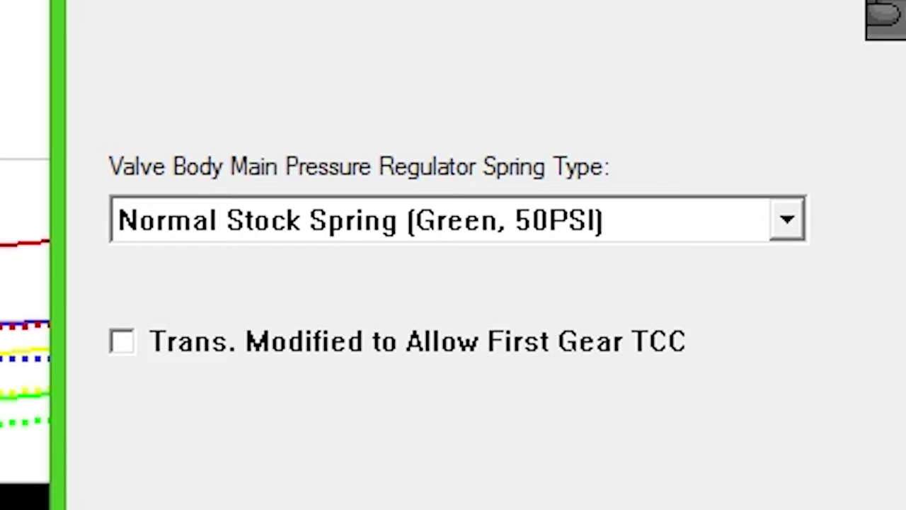
Step: Review the pressure regulator spring and gear ratio options, ending on Normal Stock Spring (Green, 50PSI) and Wide Ratio 4R70W/4R75 Gear Set
click(796, 225)
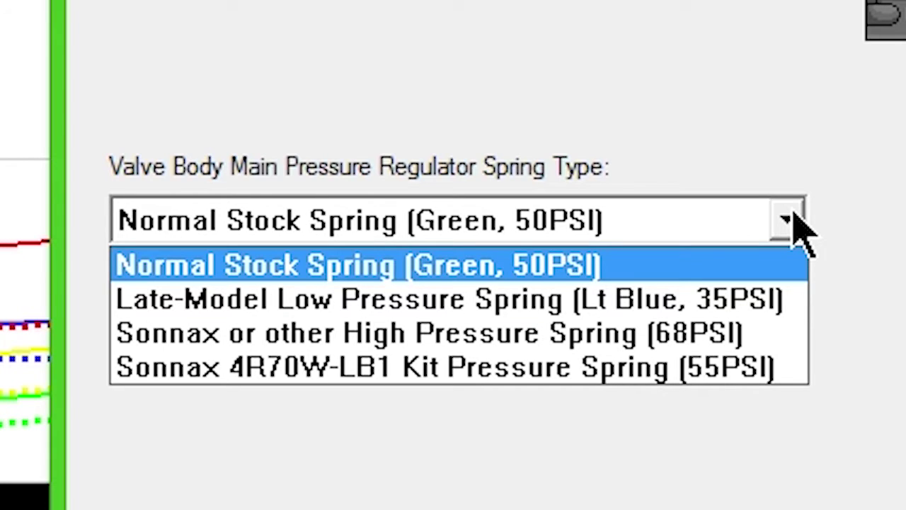
click(796, 223)
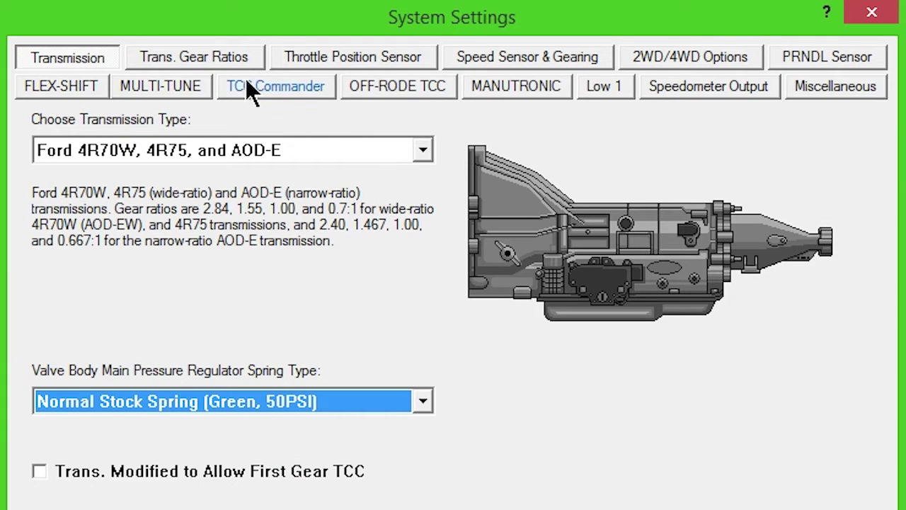
click(239, 60)
click(423, 150)
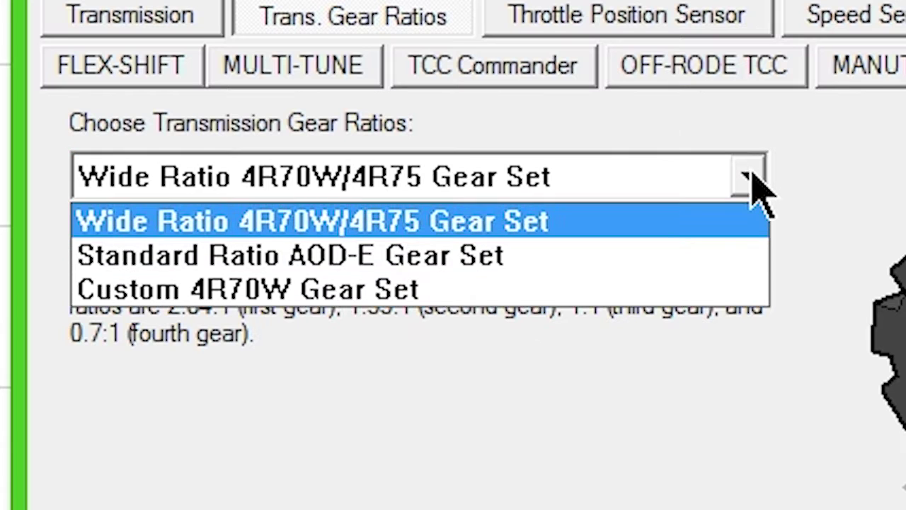
click(639, 254)
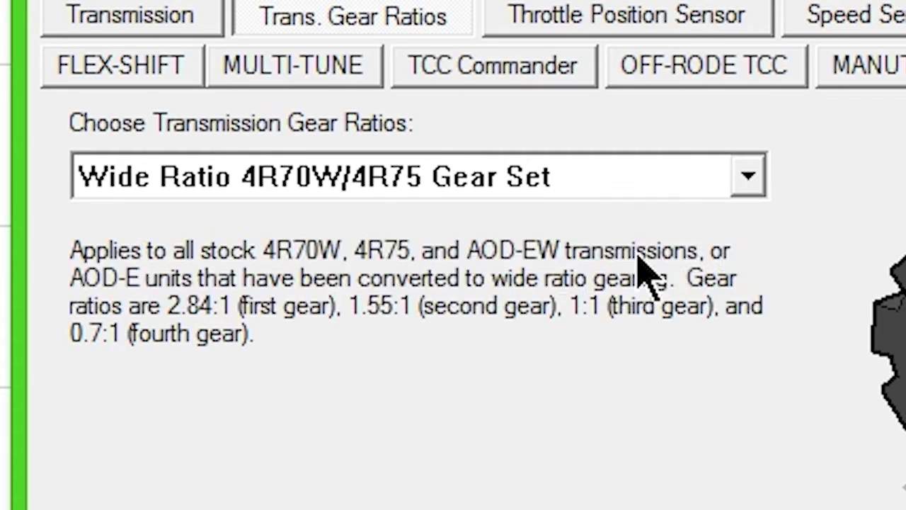
click(749, 177)
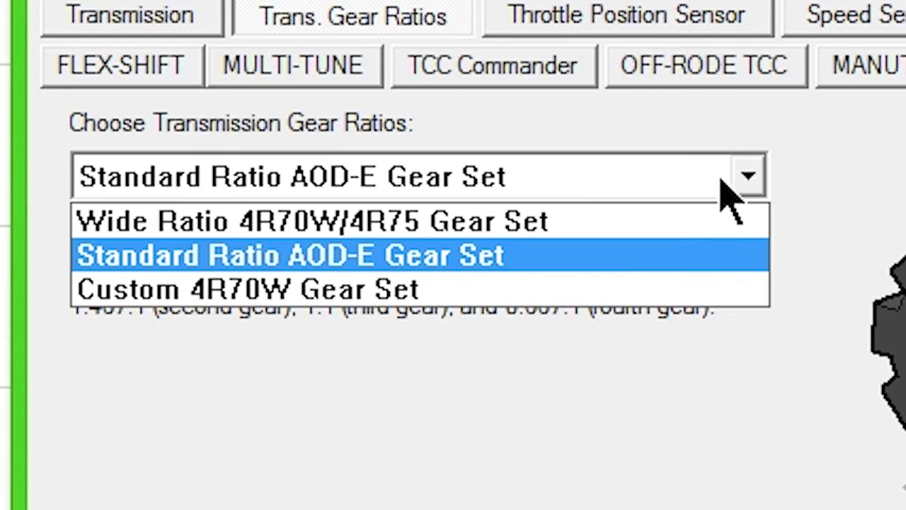
click(668, 243)
key(Up)
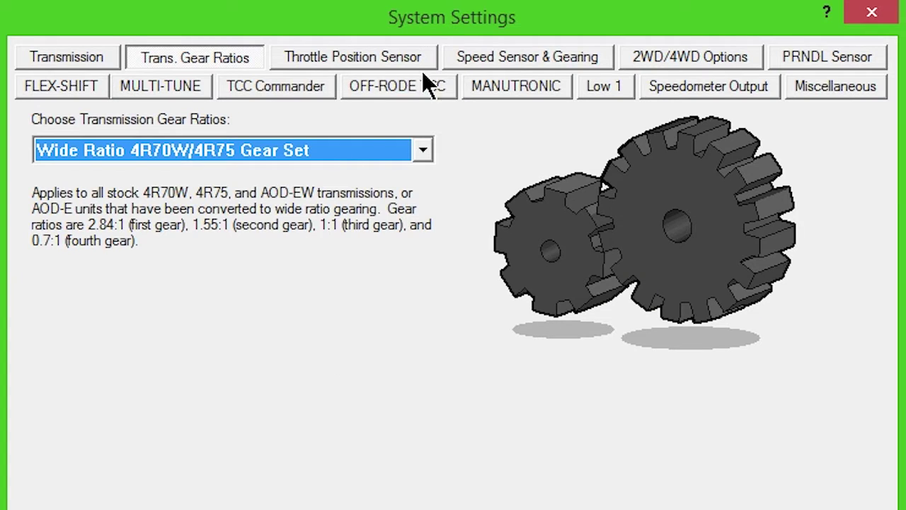
Step: Compare the 2004-Up output shaft speed sensor option with the 1992-2003 one, ending on Output Shaft Speed Sensor, 1992-2003
click(499, 56)
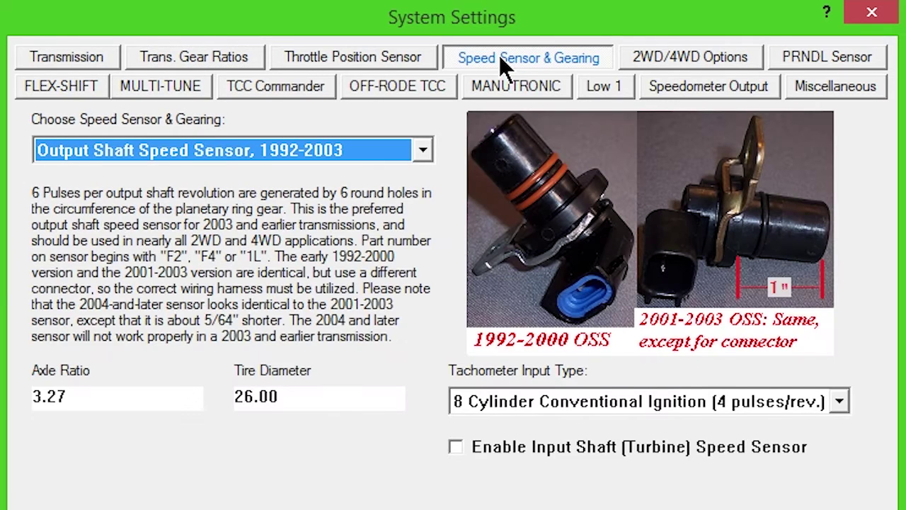
click(422, 150)
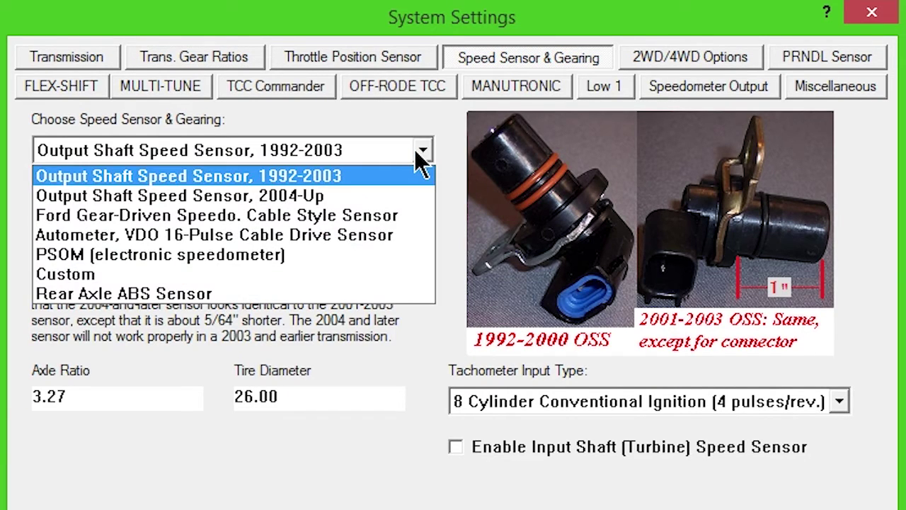
click(406, 192)
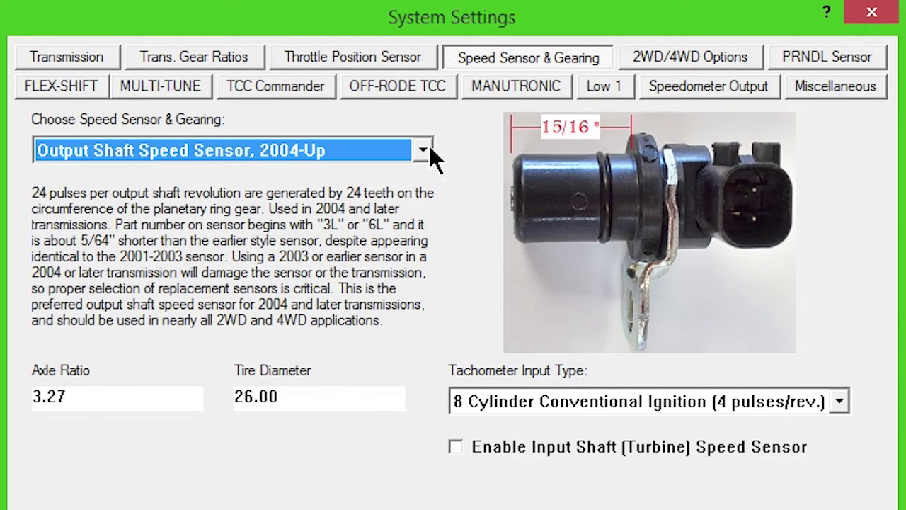
click(425, 150)
click(398, 175)
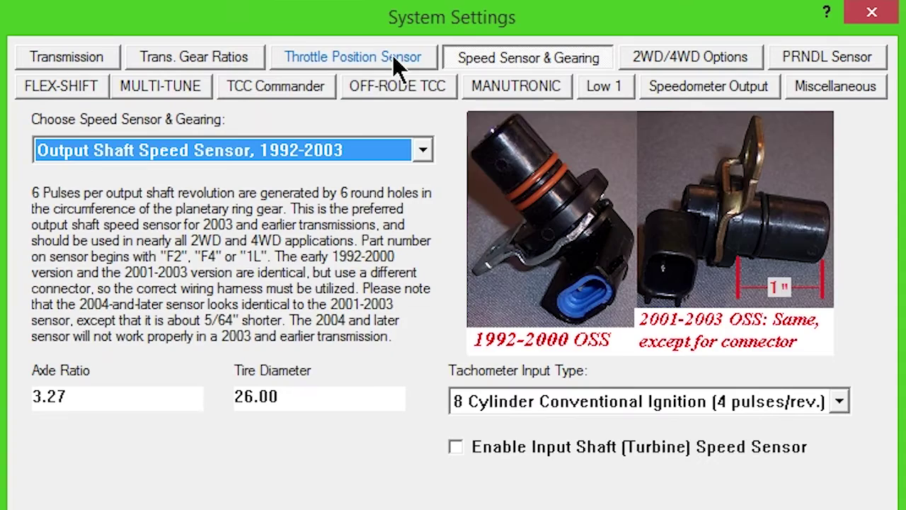
Step: Set the idle and W.O.T. TPS voltages in the throttle position sensor settings
click(392, 57)
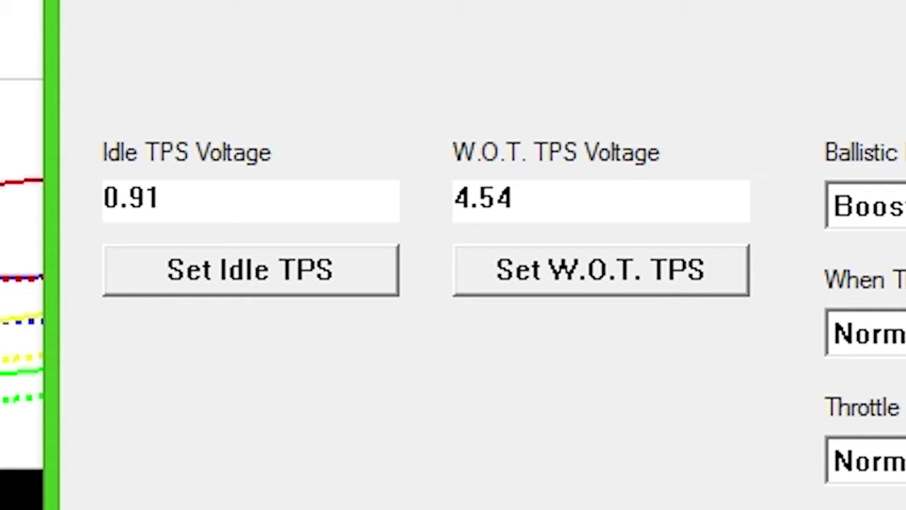
click(139, 287)
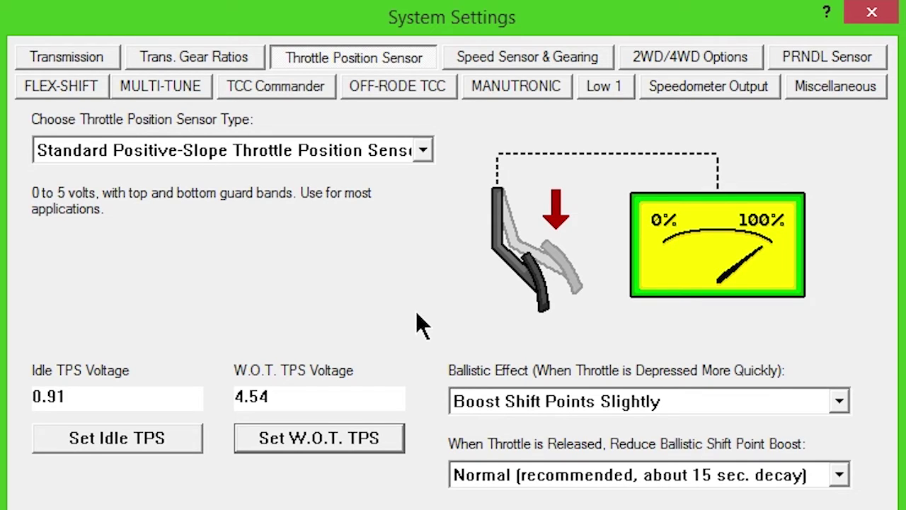
Step: Preview the analog and digital PRNDL range sensor types, choose Auto-Detect and close the system settings
click(799, 57)
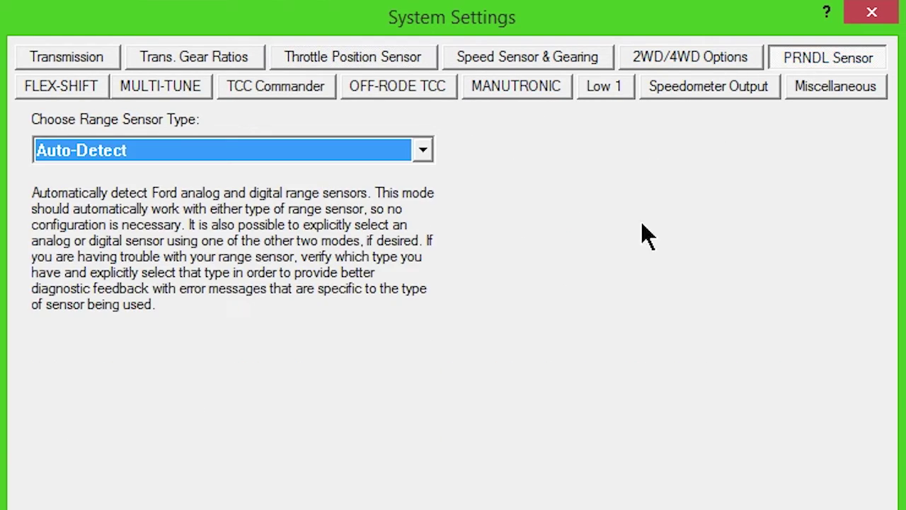
click(419, 153)
click(358, 196)
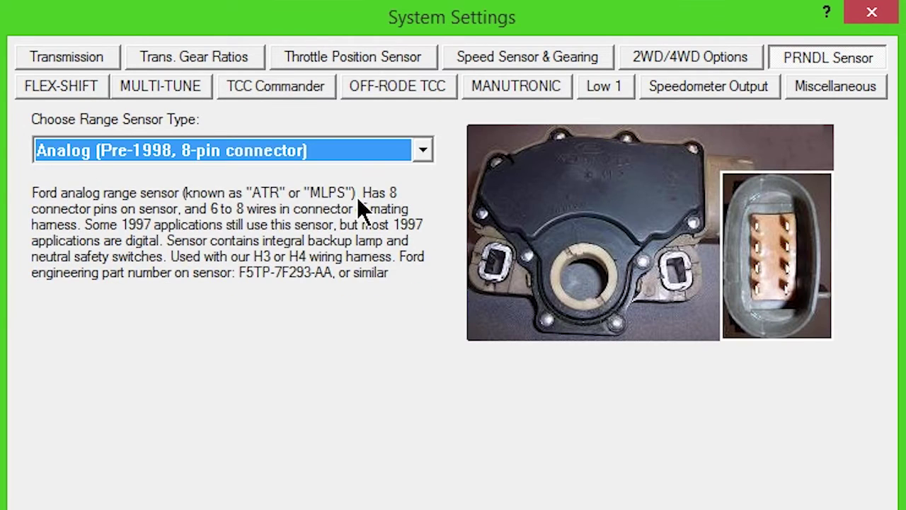
click(422, 152)
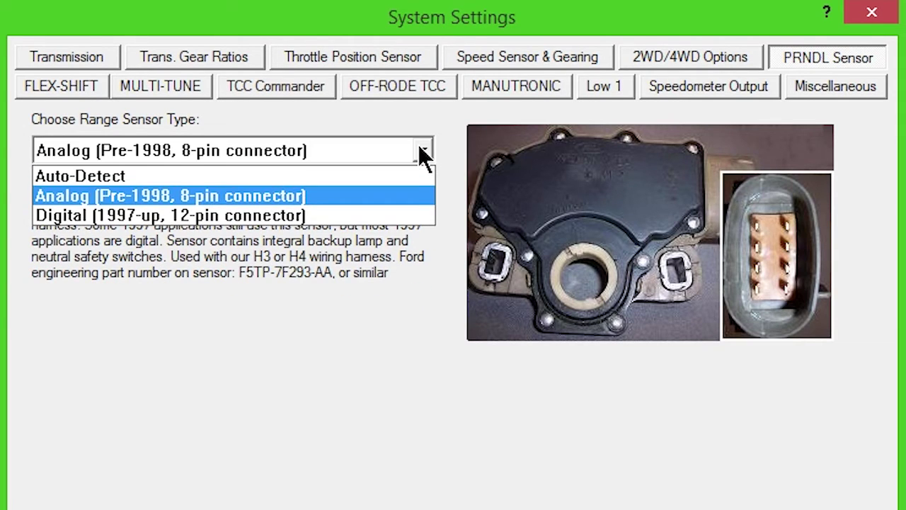
click(383, 215)
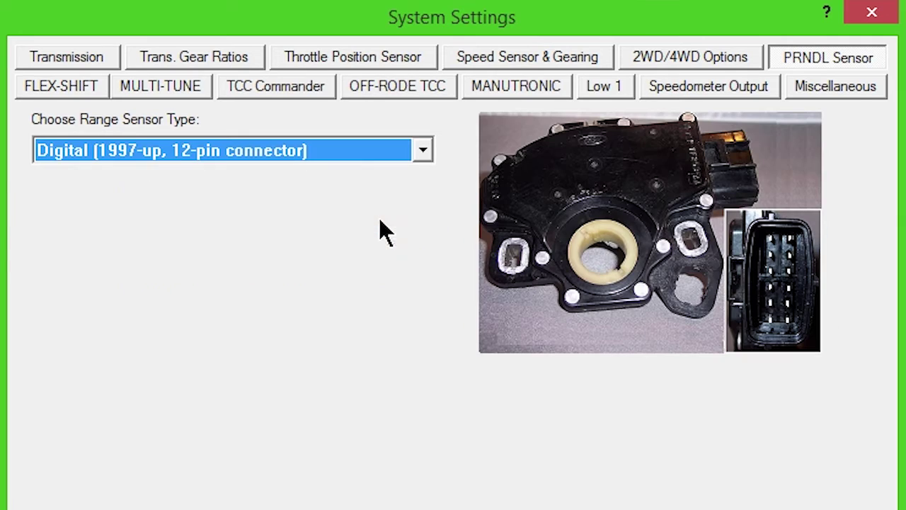
click(421, 151)
click(396, 175)
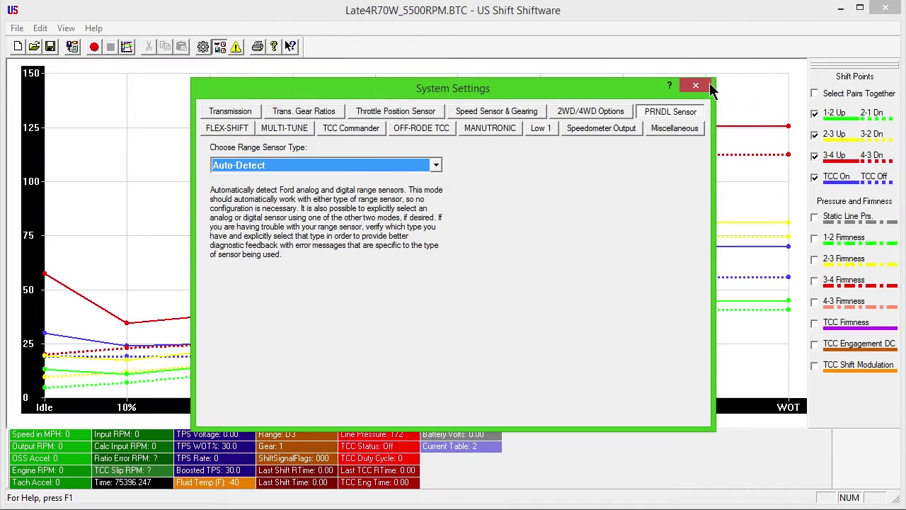
click(872, 12)
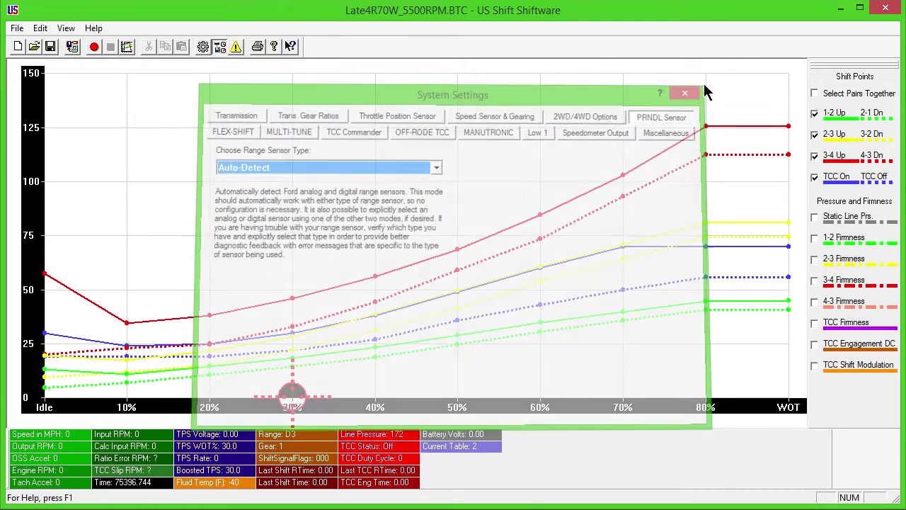
Step: Save the calibration as a new file named with the owner's first name followed by "'s Ride"
click(13, 28)
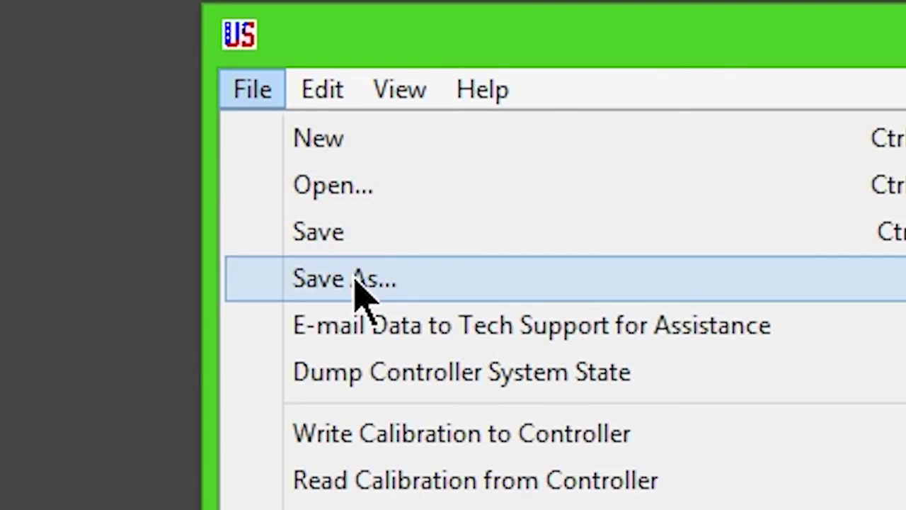
click(422, 284)
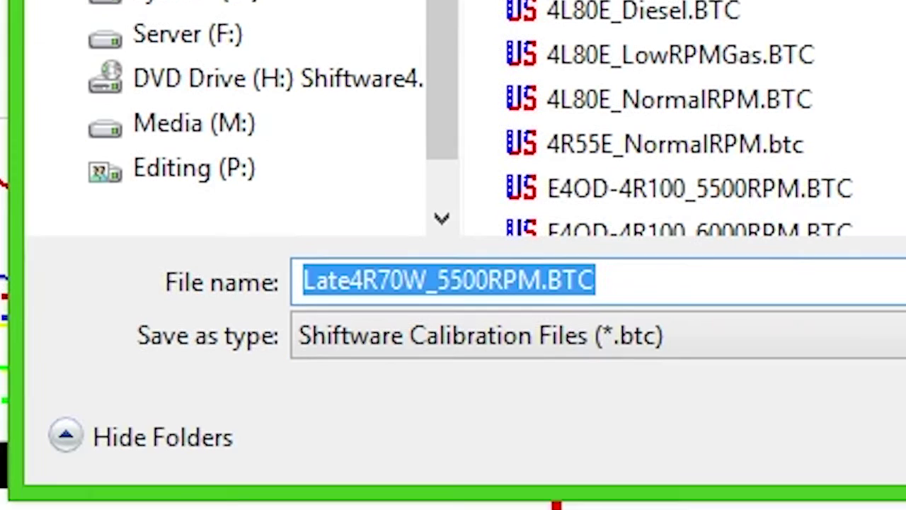
text(Kevin)
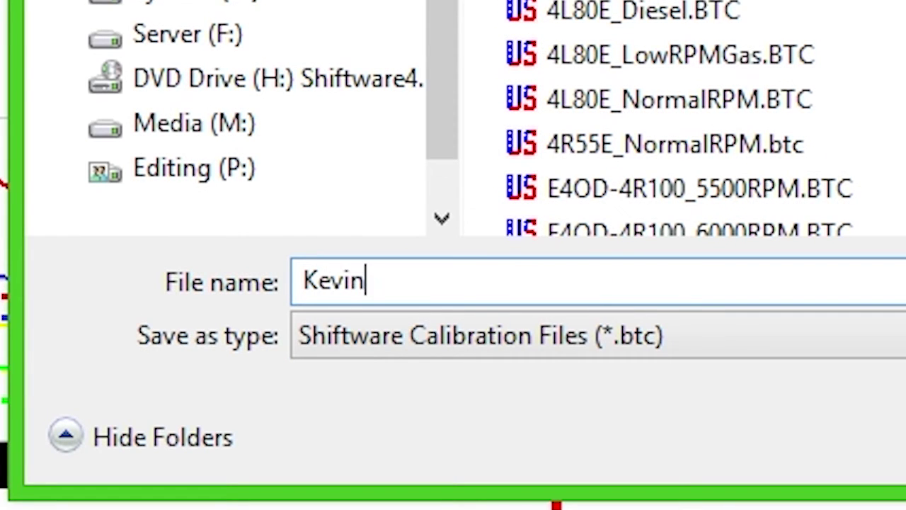
text('s Ride)
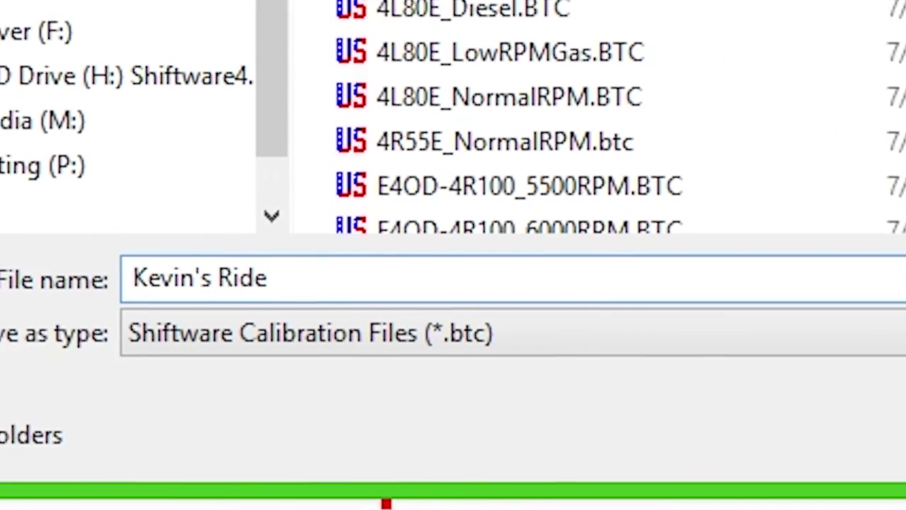
click(905, 444)
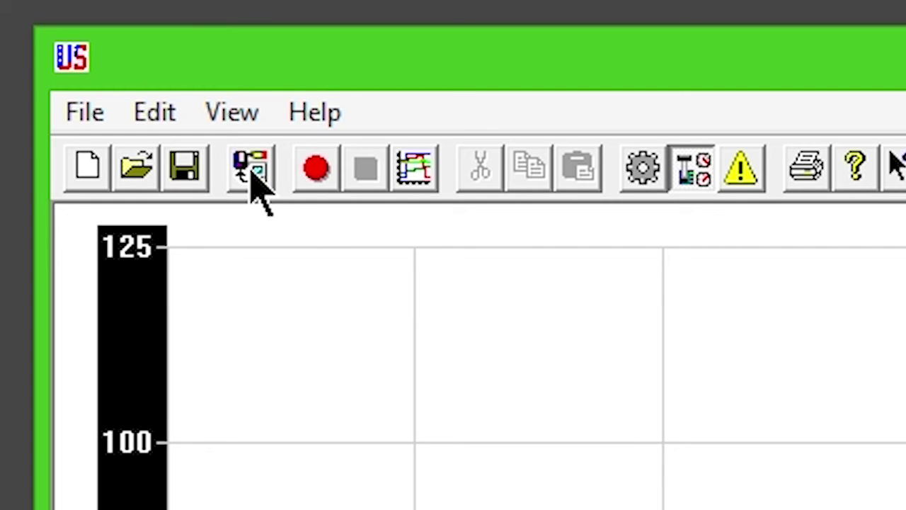
Step: Write the calibration to all tables of the controller
click(0, 0)
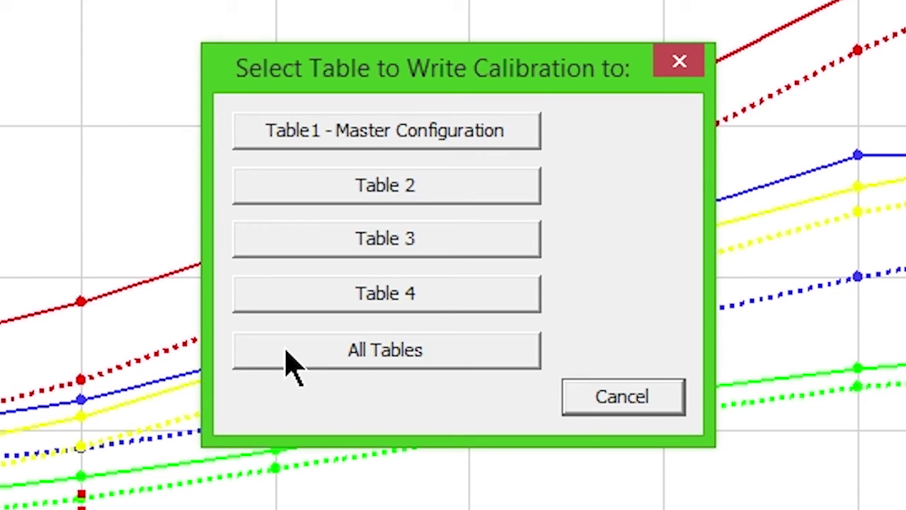
click(290, 365)
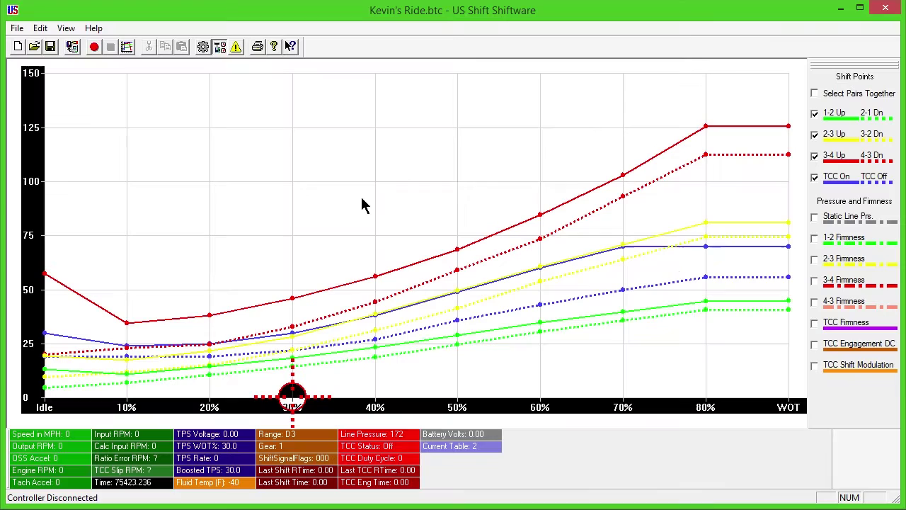